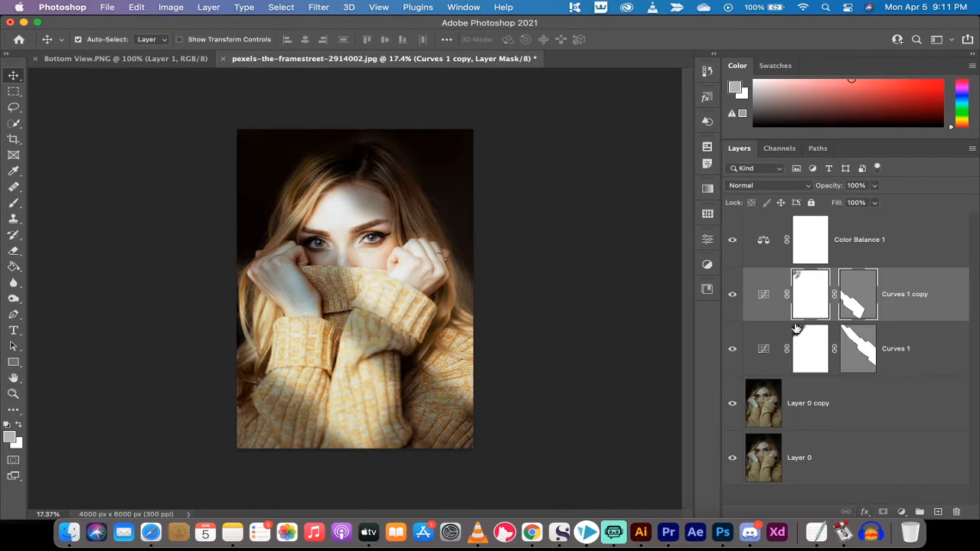
- Delete the Color Balance 1, Curves 1 copy, Curves 1 and Layer 0 copy layers, keeping only Layer 0
{"action": "left_click_drag", "start_coordinate": [733, 240], "coordinate": [741, 404]}
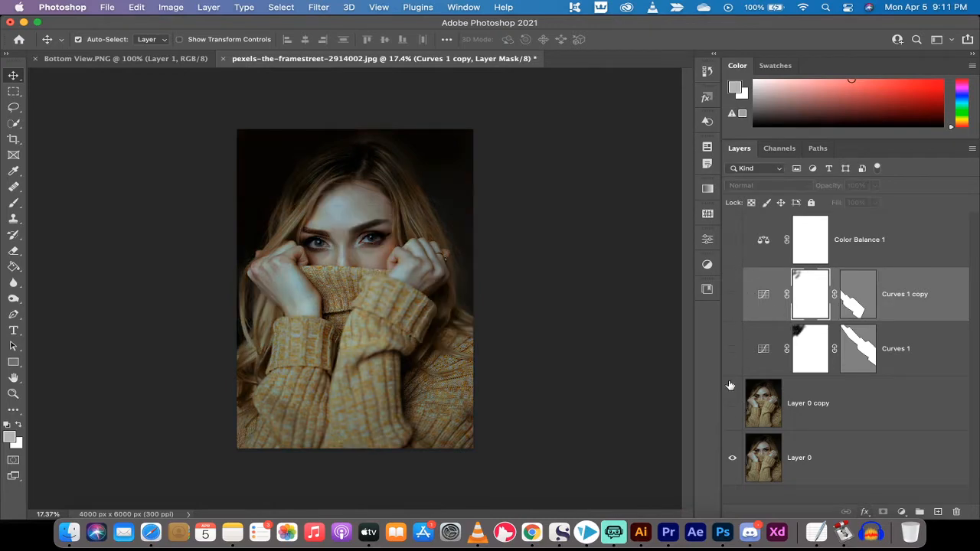
{"action": "left_click_drag", "start_coordinate": [731, 397], "coordinate": [730, 187]}
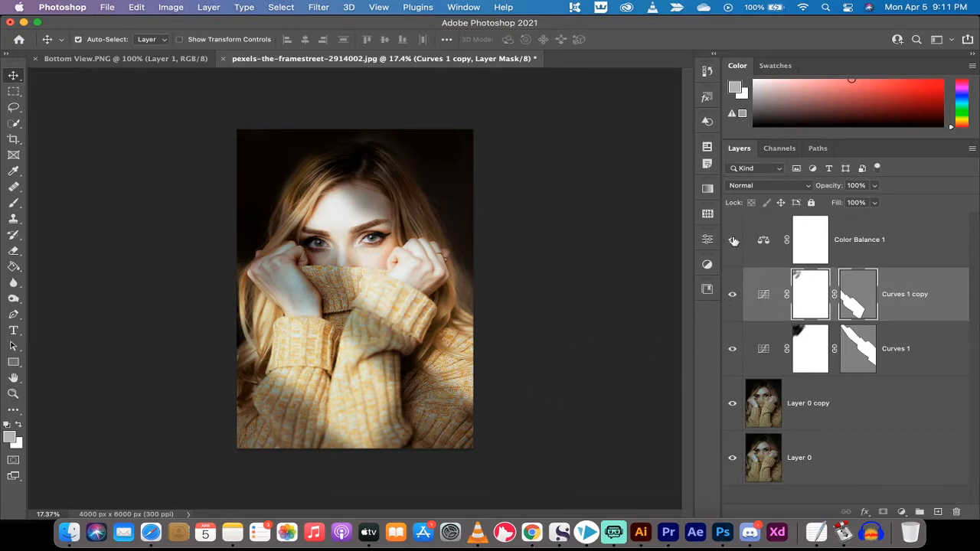
{"action": "left_click_drag", "start_coordinate": [734, 241], "coordinate": [732, 349]}
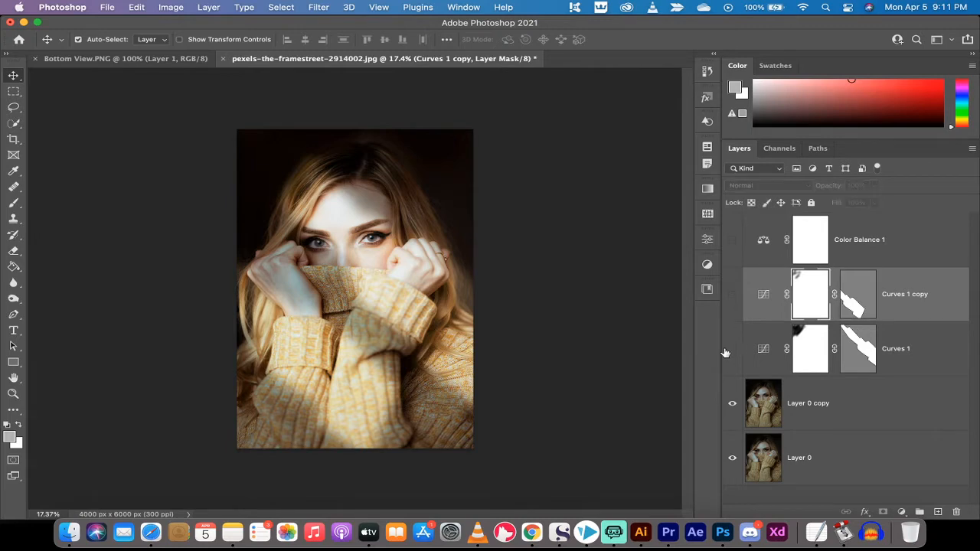
{"action": "left_click", "coordinate": [916, 352]}
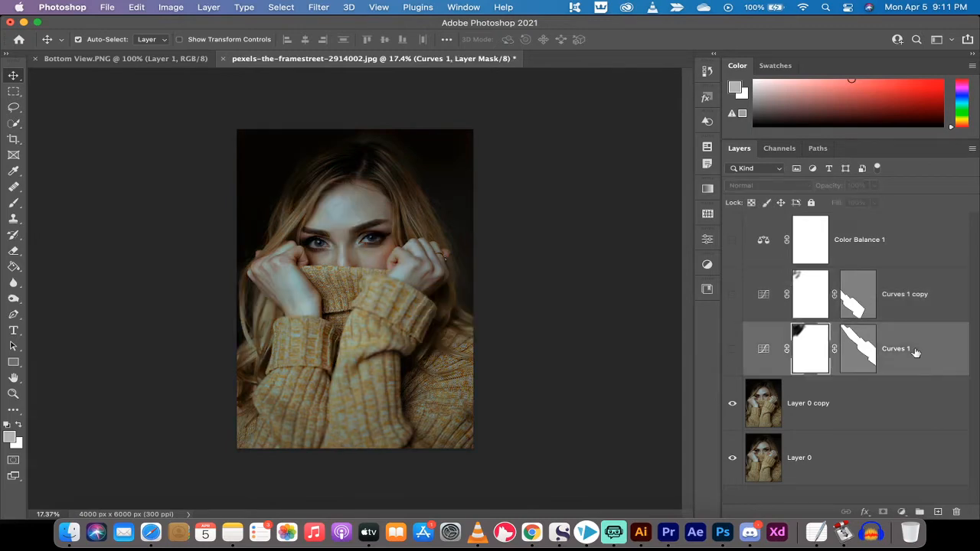
{"action": "left_click", "coordinate": [923, 241], "text": "shift"}
{"action": "key", "text": "Delete"}
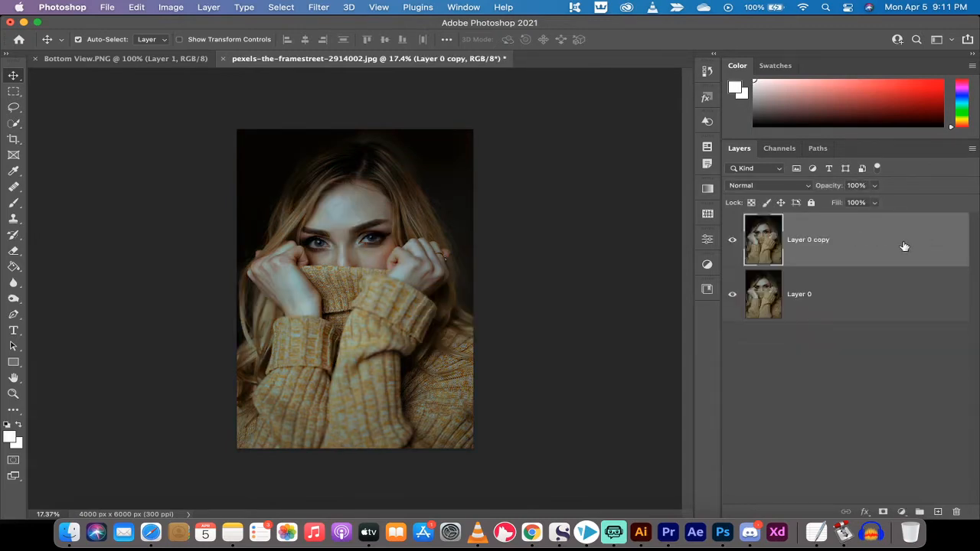
{"action": "key", "text": "Delete"}
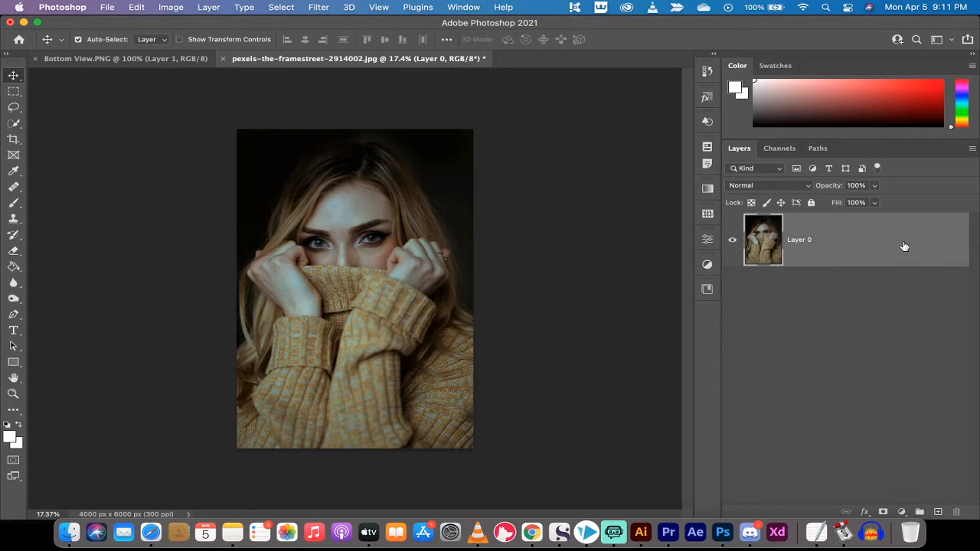
- Duplicate Layer 0 and hide the original layer beneath the copy
{"action": "left_click", "coordinate": [820, 329]}
{"action": "left_click", "coordinate": [805, 249]}
{"action": "left_click_drag", "start_coordinate": [766, 243], "coordinate": [939, 512]}
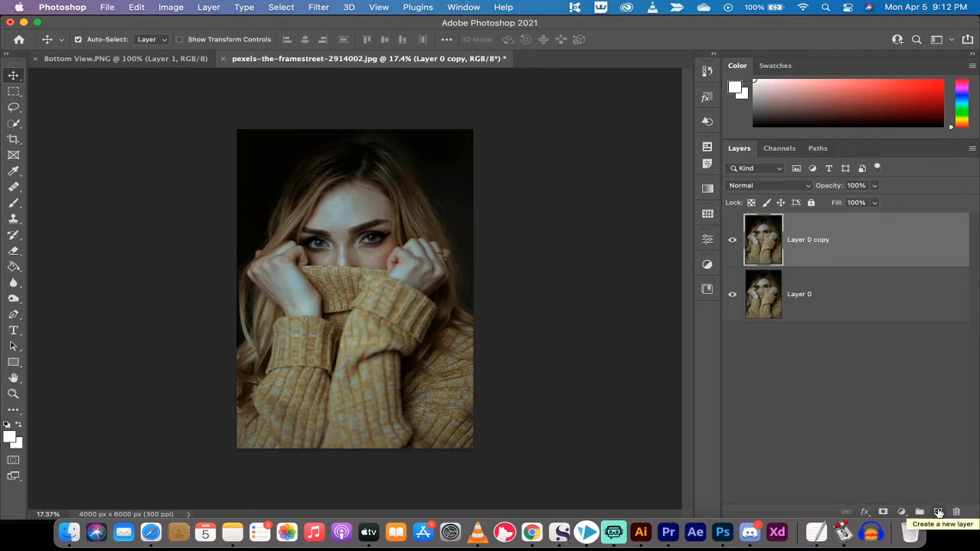
{"action": "left_click", "coordinate": [734, 296]}
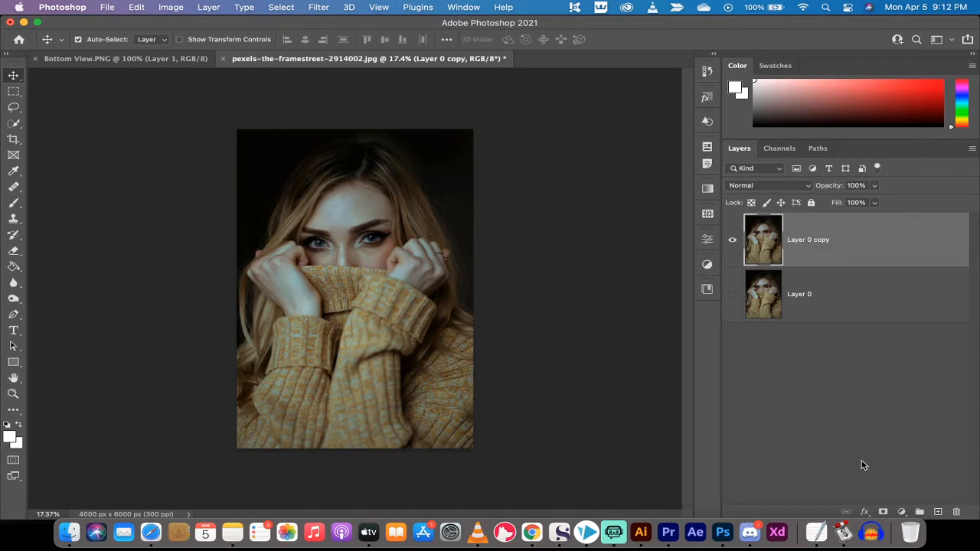
- Add a Brightness/Contrast adjustment layer above the duplicated photo and set its brightness to -40
{"action": "left_click", "coordinate": [901, 512]}
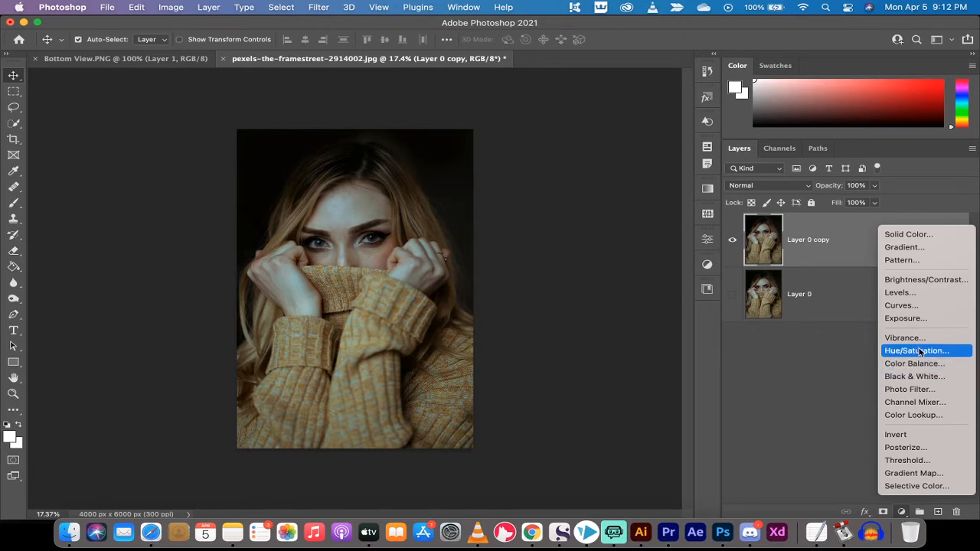
{"action": "left_click", "coordinate": [912, 281]}
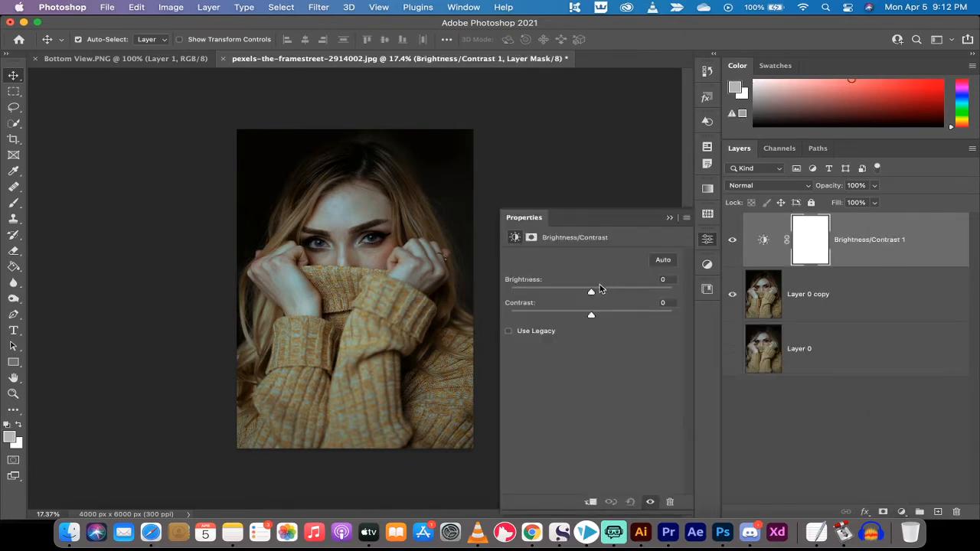
{"action": "left_click_drag", "start_coordinate": [590, 294], "coordinate": [569, 295]}
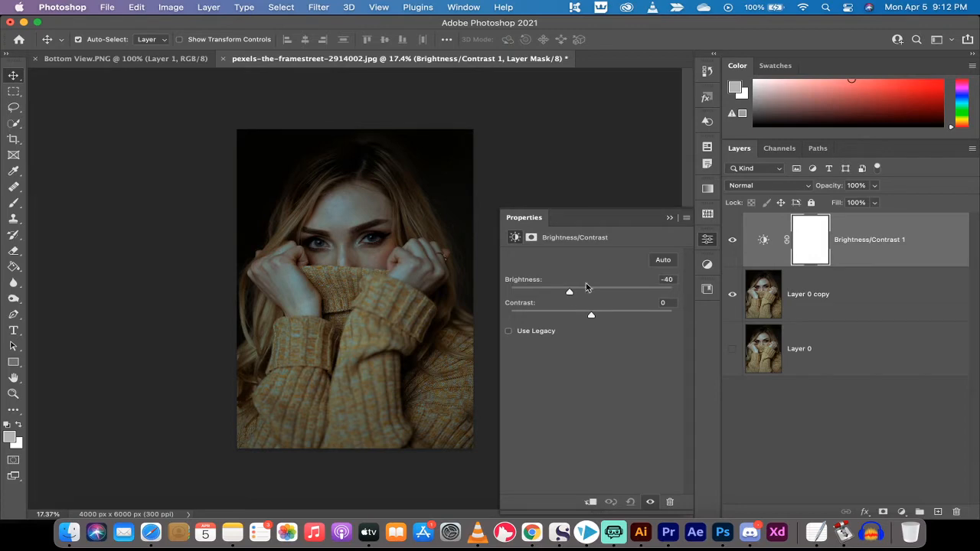
{"action": "left_click", "coordinate": [668, 219]}
{"action": "left_click", "coordinate": [829, 471]}
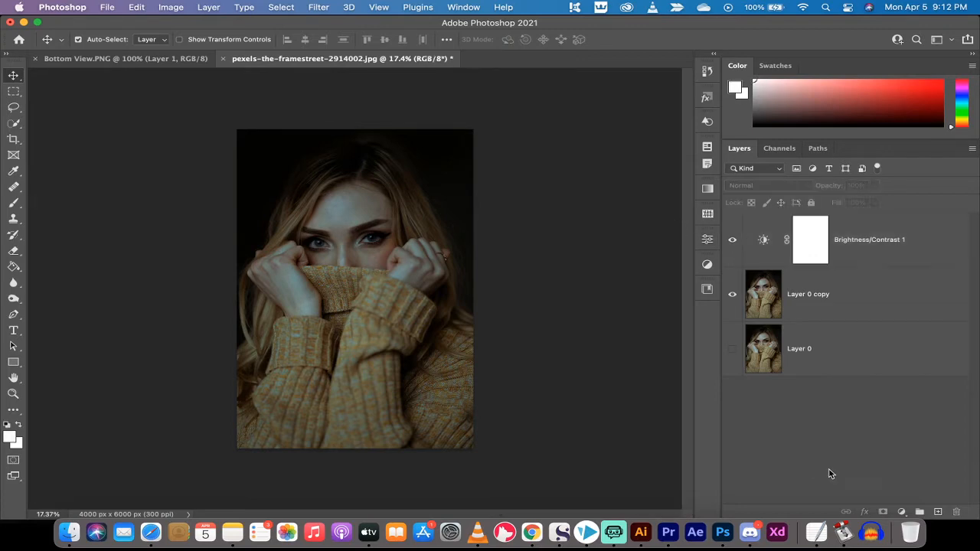
{"action": "left_click", "coordinate": [848, 241]}
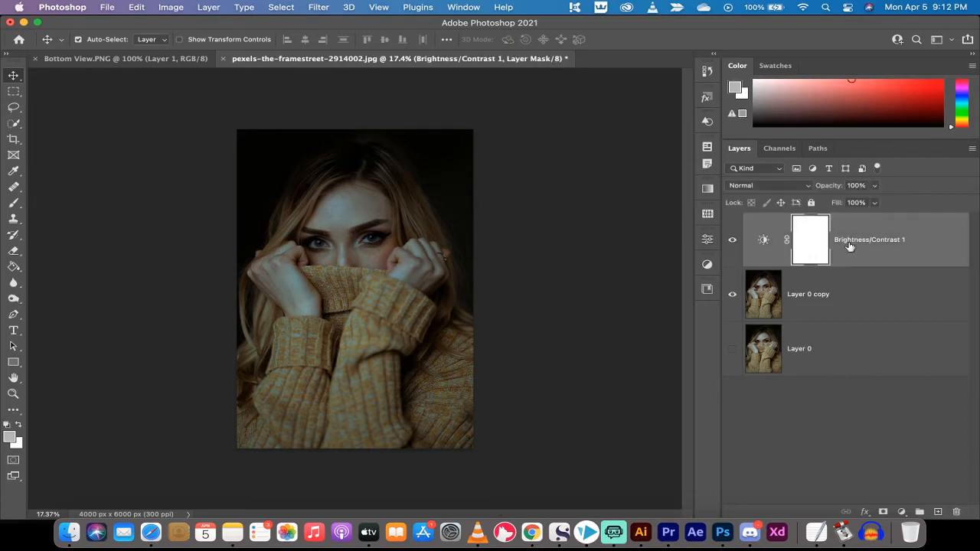
{"action": "left_click", "coordinate": [820, 442]}
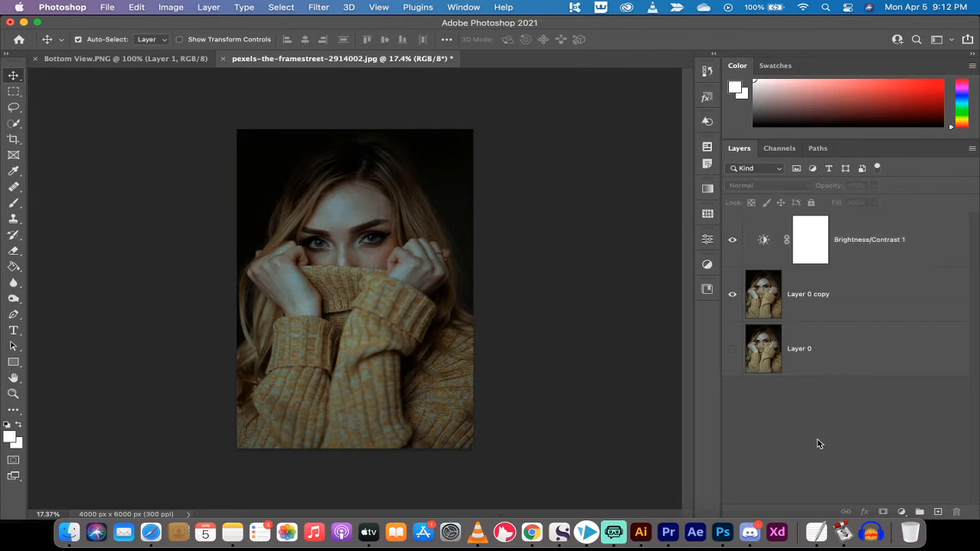
- On Layer 0 copy, lasso a diagonal light-beam shape from the photo's upper-left corner across the forehead to the woman's hand on the right
{"action": "left_click", "coordinate": [816, 299]}
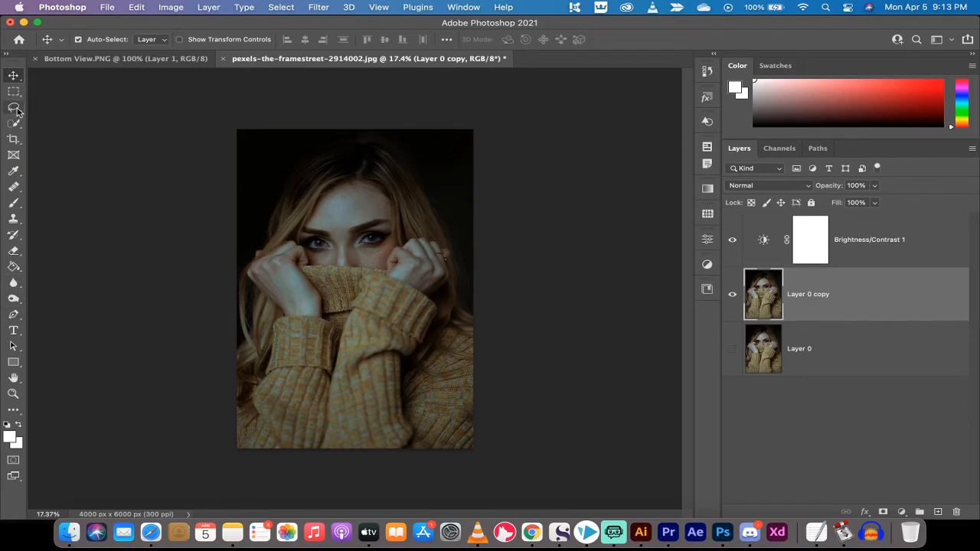
{"action": "left_click_drag", "start_coordinate": [16, 112], "coordinate": [56, 109]}
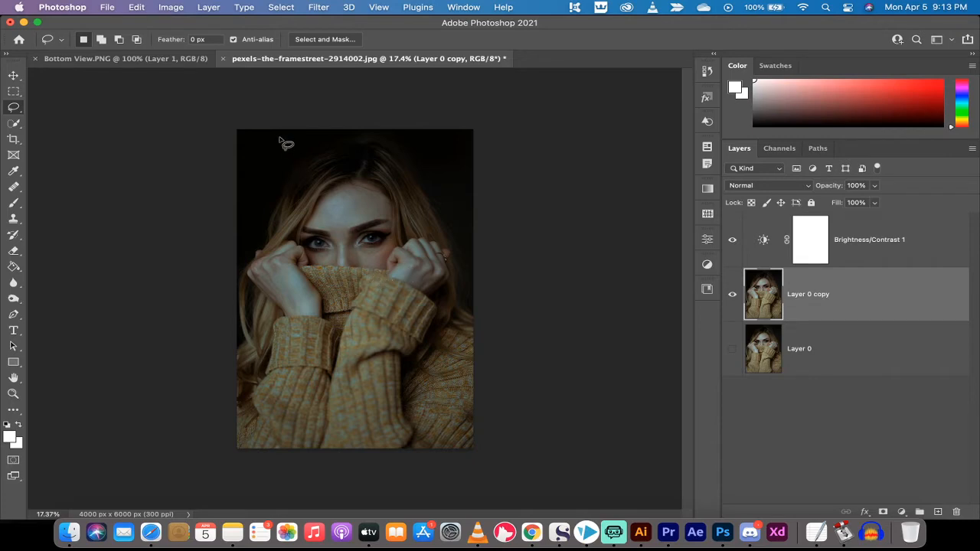
{"action": "mouse_move", "coordinate": [253, 124]}
{"action": "left_mouse_down"}
{"action": "mouse_move", "coordinate": [378, 204]}
{"action": "mouse_move", "coordinate": [432, 258]}
{"action": "mouse_move", "coordinate": [405, 307]}
{"action": "mouse_move", "coordinate": [297, 183]}
{"action": "mouse_move", "coordinate": [197, 113]}
{"action": "mouse_move", "coordinate": [232, 102]}
{"action": "mouse_move", "coordinate": [262, 119]}
{"action": "left_mouse_up"}
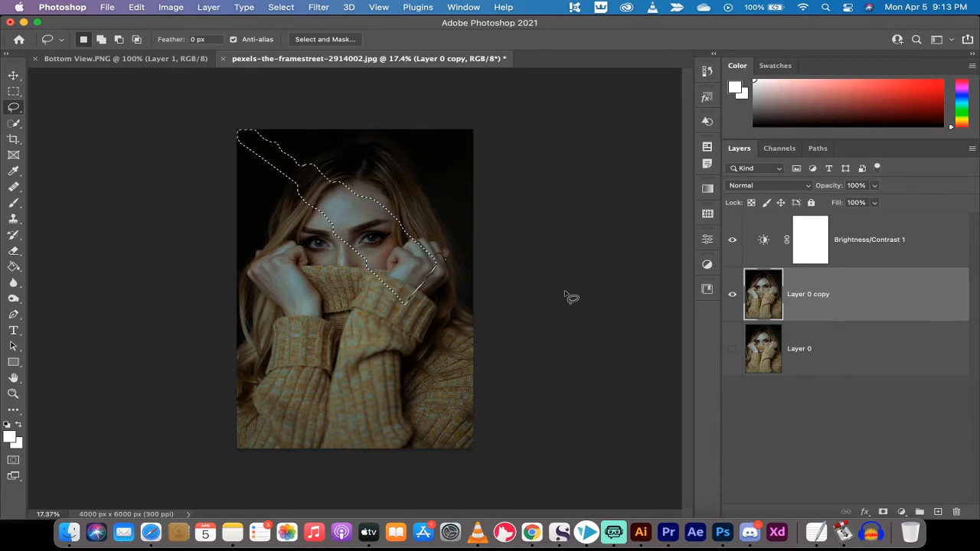
- Add a Curves adjustment for the selection, moving the white point to input 163 and a midtone point to input 77, output 155
{"action": "left_click", "coordinate": [902, 513]}
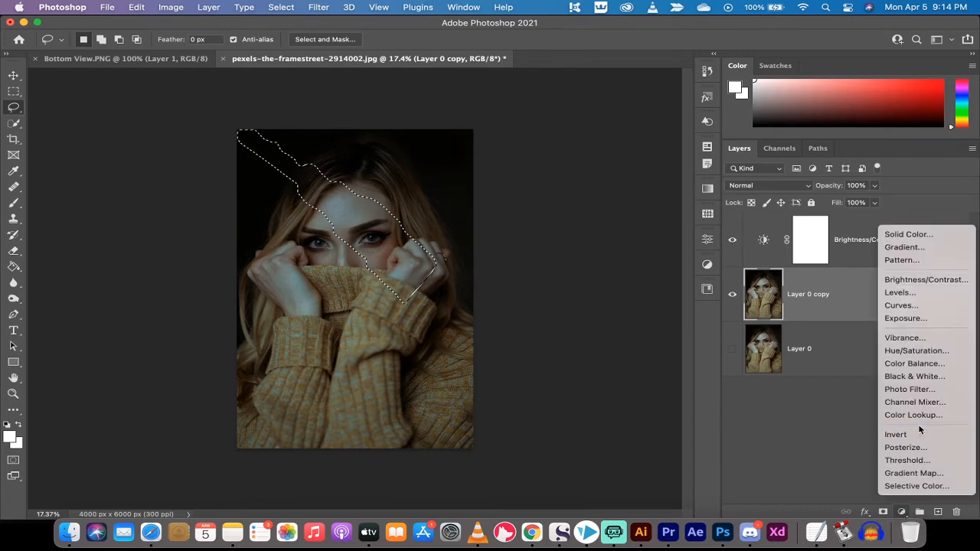
{"action": "left_click", "coordinate": [921, 306]}
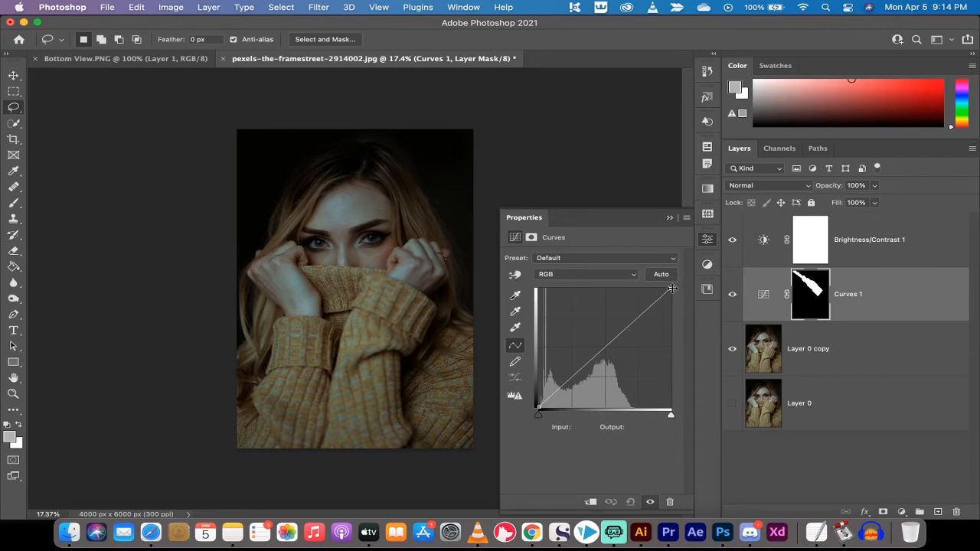
{"action": "left_click_drag", "start_coordinate": [672, 289], "coordinate": [624, 289]}
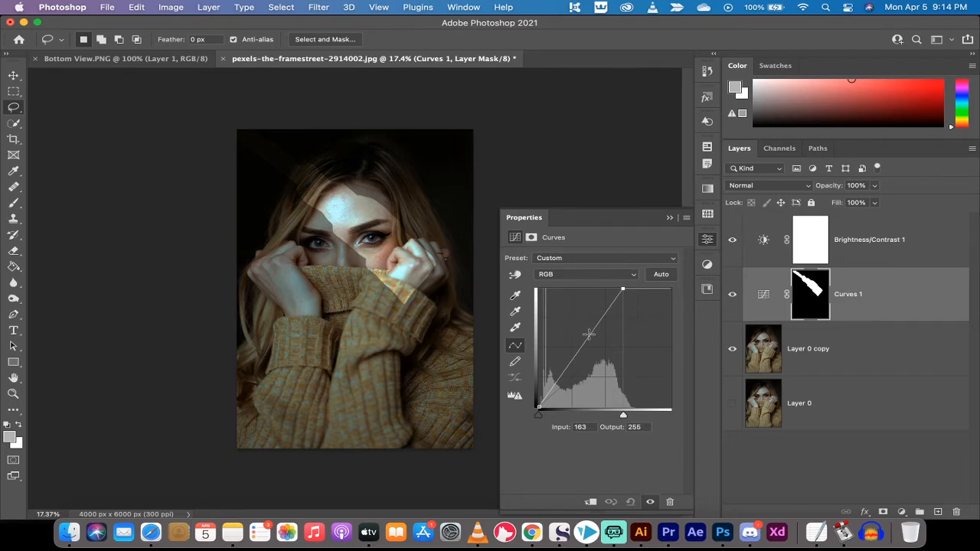
{"action": "left_click_drag", "start_coordinate": [586, 335], "coordinate": [578, 334]}
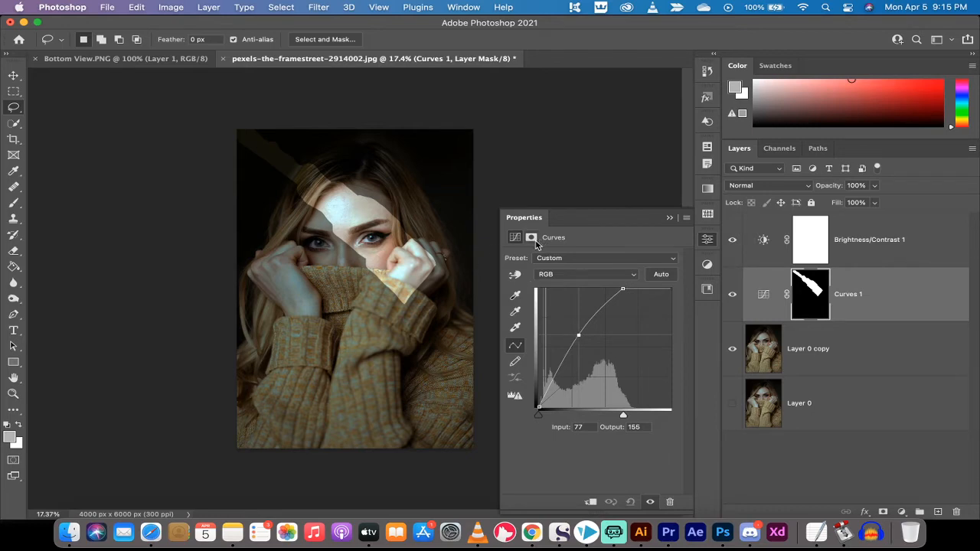
- Feather the Curves 1 layer mask to soften the edges of the light beam
{"action": "left_click", "coordinate": [531, 239]}
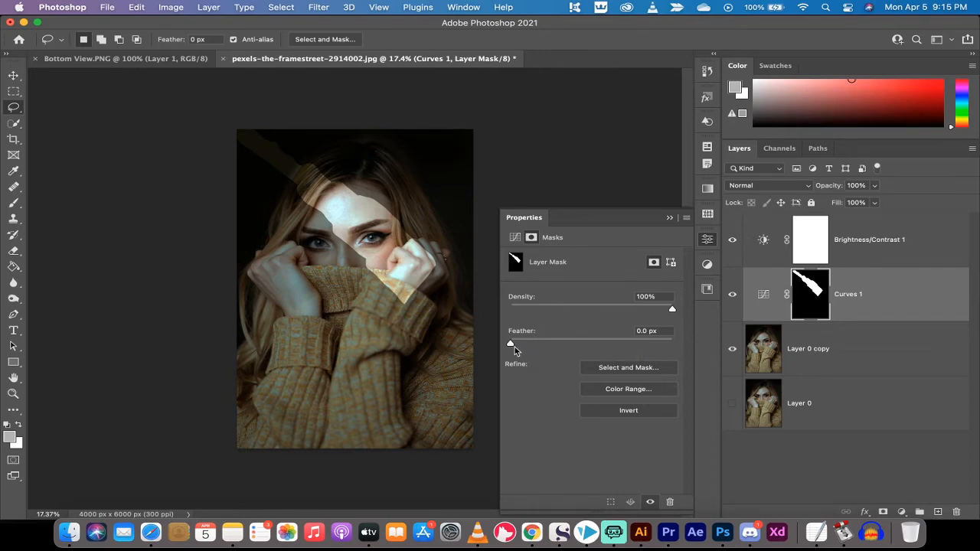
{"action": "left_click_drag", "start_coordinate": [511, 347], "coordinate": [567, 347]}
{"action": "left_click_drag", "start_coordinate": [572, 343], "coordinate": [614, 346]}
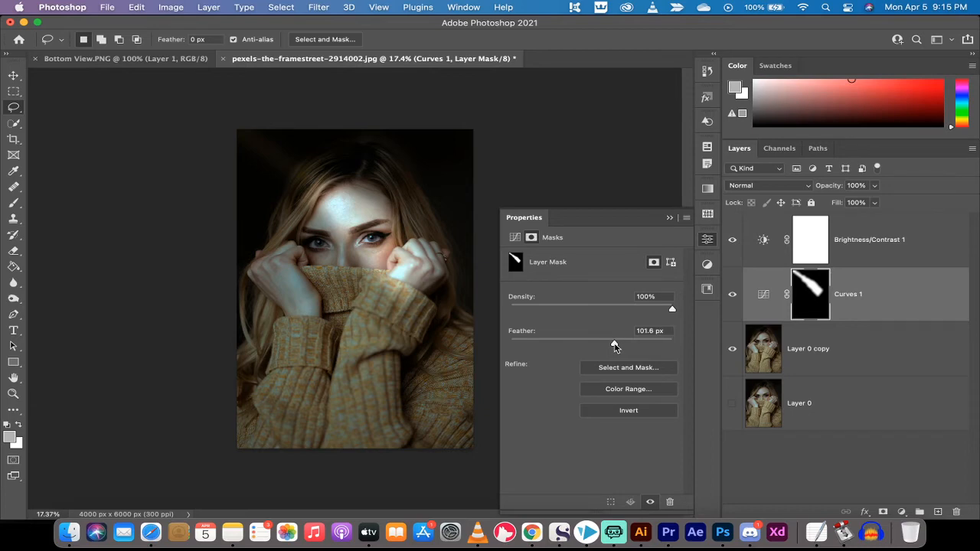
{"action": "mouse_move", "coordinate": [614, 347]}
{"action": "left_mouse_down"}
{"action": "mouse_move", "coordinate": [624, 347]}
{"action": "mouse_move", "coordinate": [610, 346]}
{"action": "left_mouse_up"}
- Brighten Curves 1 further, moving the midtone point to input 70, output 160 and the white point to about input 143
{"action": "left_click", "coordinate": [516, 238]}
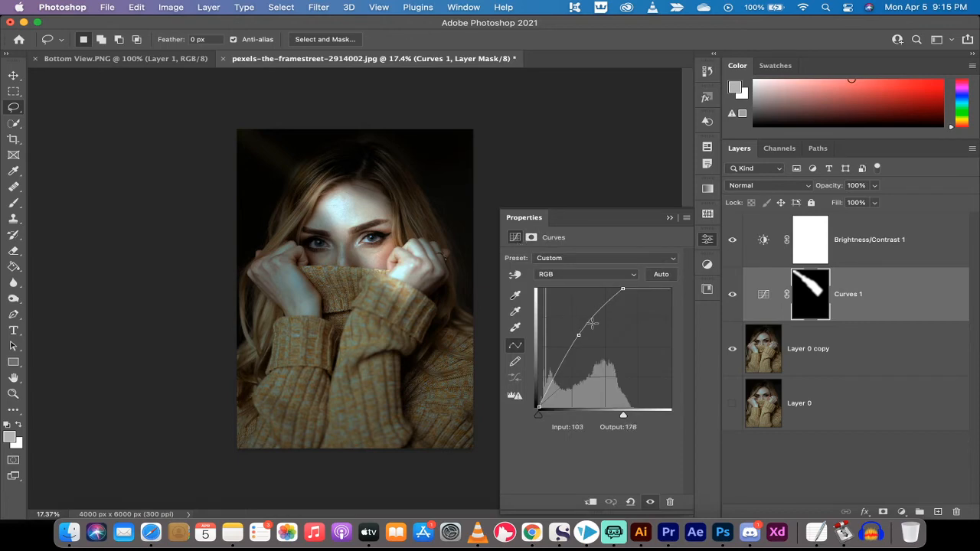
{"action": "left_click_drag", "start_coordinate": [579, 335], "coordinate": [575, 332]}
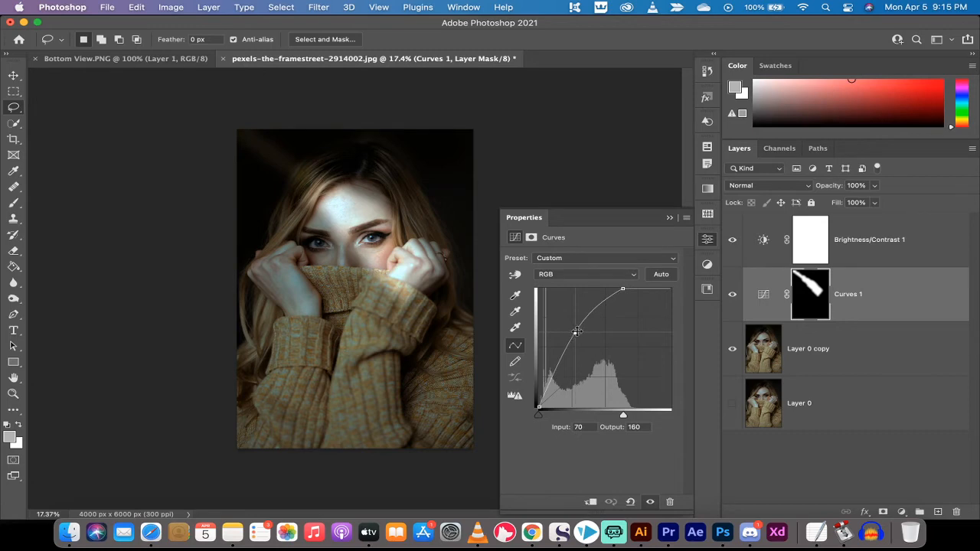
{"action": "left_click_drag", "start_coordinate": [623, 289], "coordinate": [613, 289]}
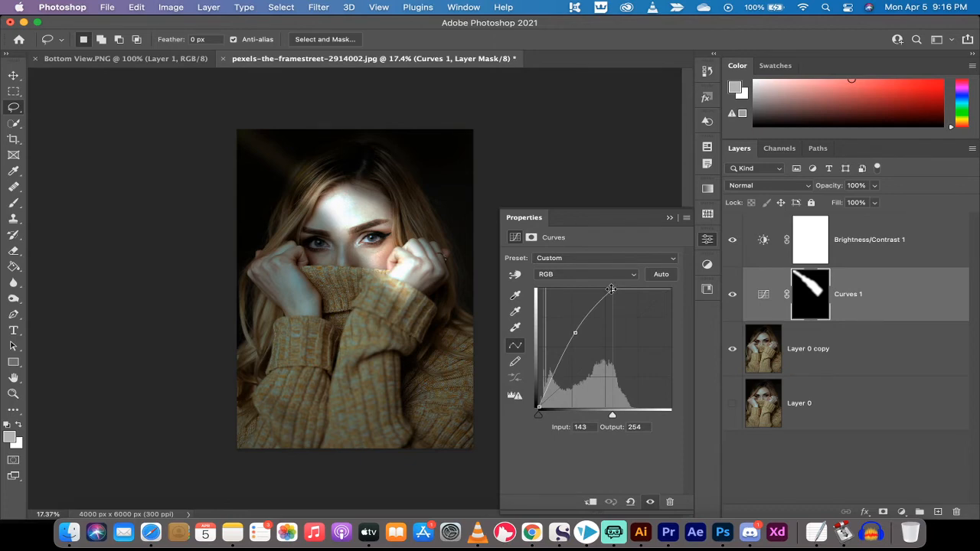
{"action": "left_click", "coordinate": [671, 219]}
{"action": "left_click", "coordinate": [831, 465]}
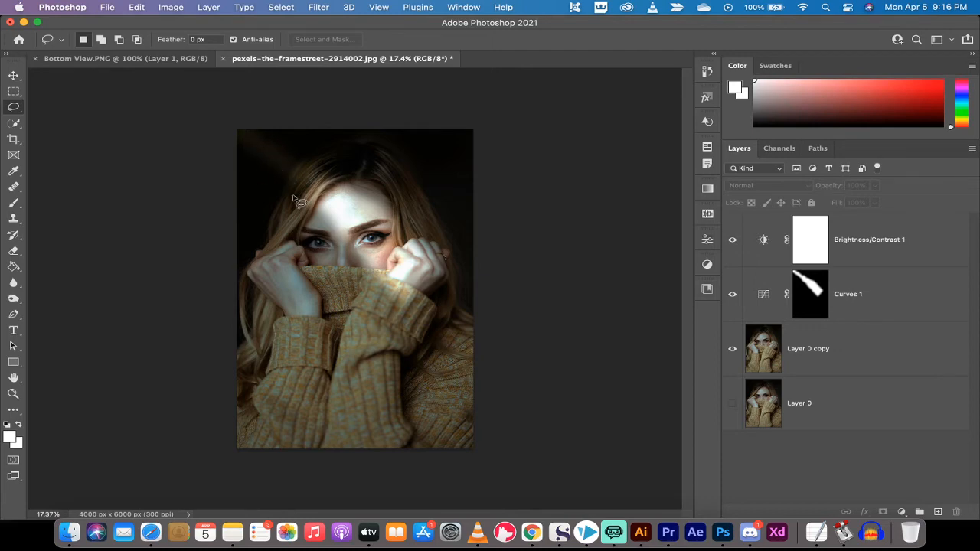
- Duplicate the Curves 1 layer and move the copy's light beam down over the left hand and the sweater
{"action": "left_click", "coordinate": [852, 295]}
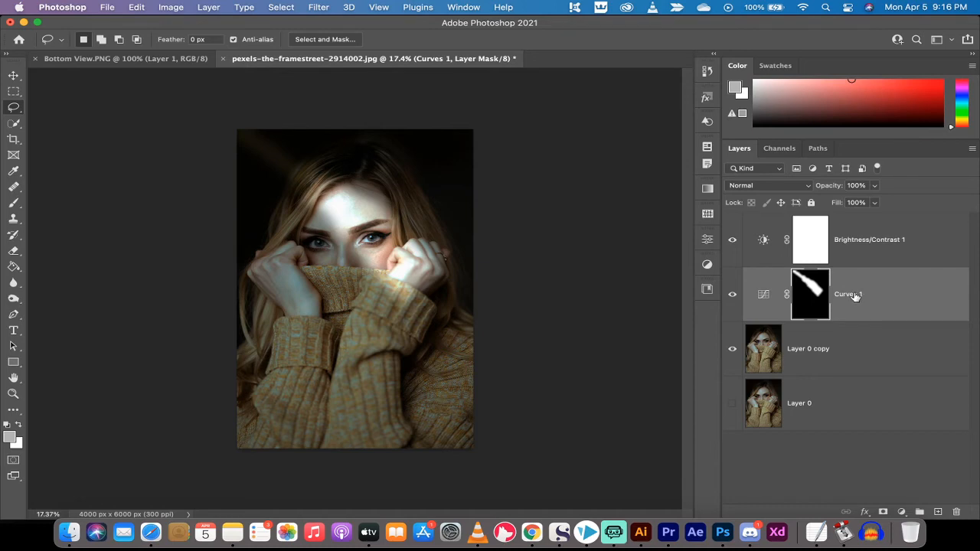
{"action": "left_click_drag", "start_coordinate": [849, 297], "coordinate": [937, 510]}
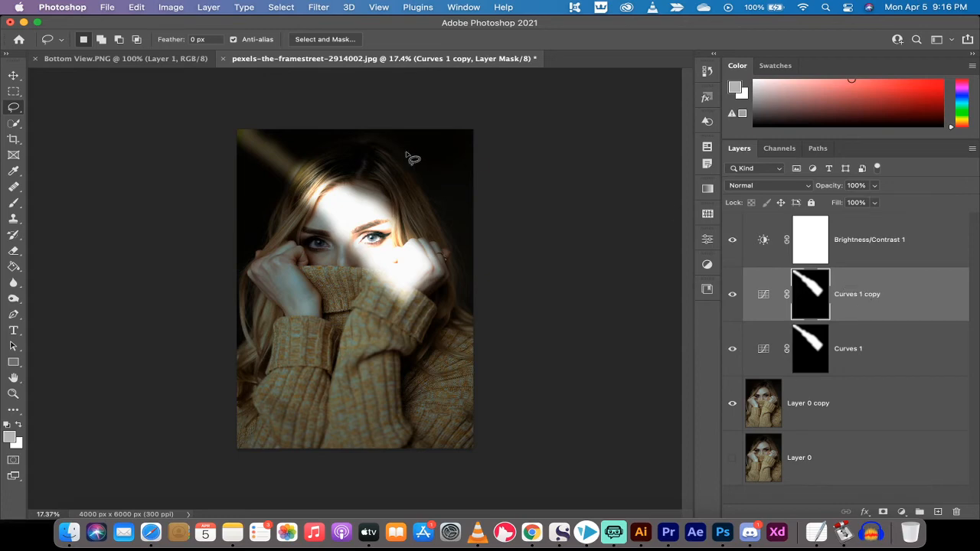
{"action": "left_click", "coordinate": [13, 76]}
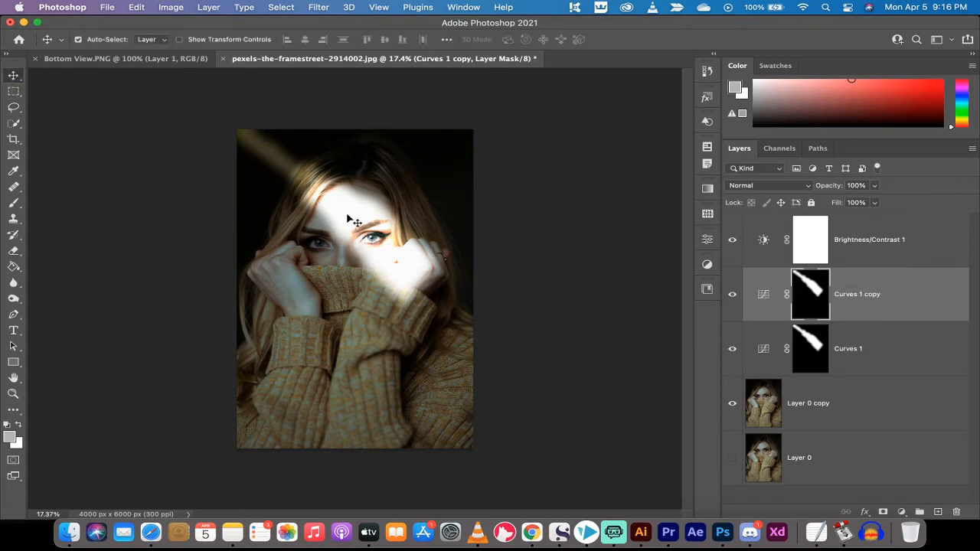
{"action": "mouse_move", "coordinate": [347, 218]}
{"action": "left_mouse_down"}
{"action": "mouse_move", "coordinate": [322, 272]}
{"action": "mouse_move", "coordinate": [296, 270]}
{"action": "mouse_move", "coordinate": [298, 281]}
{"action": "left_mouse_up"}
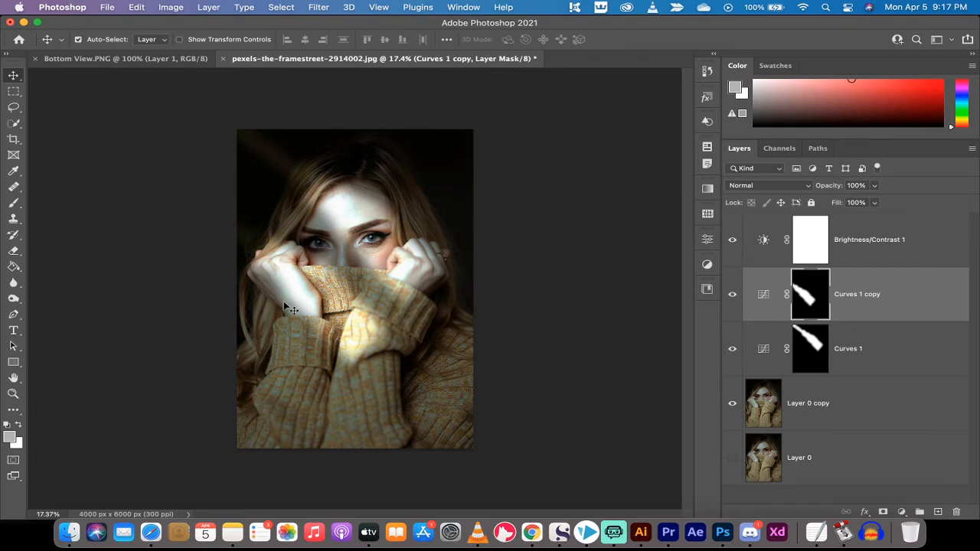
- Scale the copied light beam to about 75% and reposition it over the left hand and the sweater collar
{"action": "left_click", "coordinate": [867, 301]}
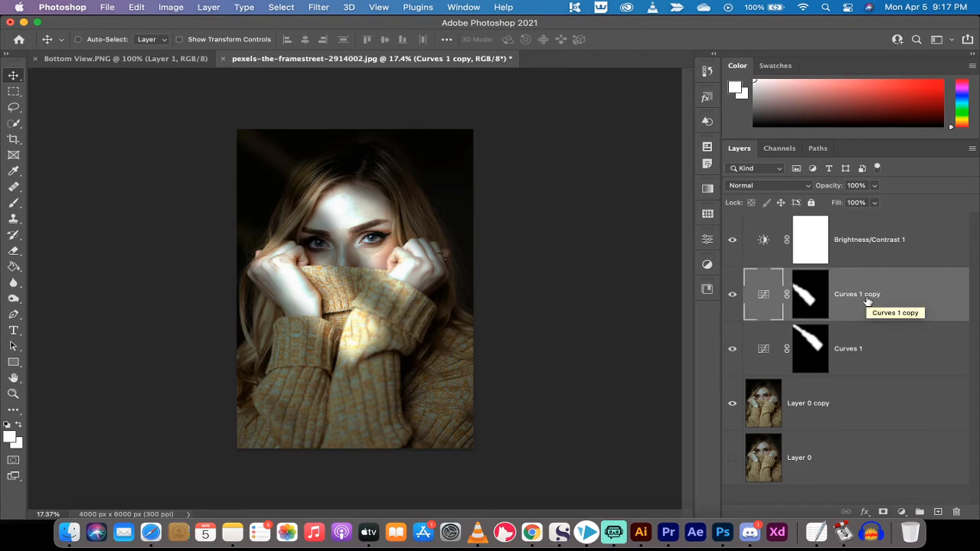
{"action": "key", "text": "super+t"}
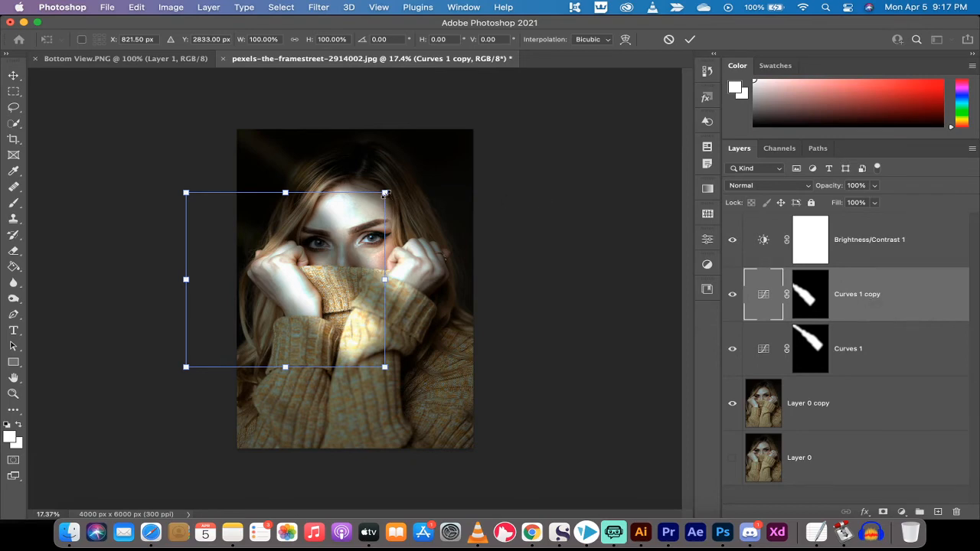
{"action": "left_click_drag", "start_coordinate": [386, 193], "coordinate": [343, 245]}
{"action": "left_click_drag", "start_coordinate": [275, 318], "coordinate": [281, 285]}
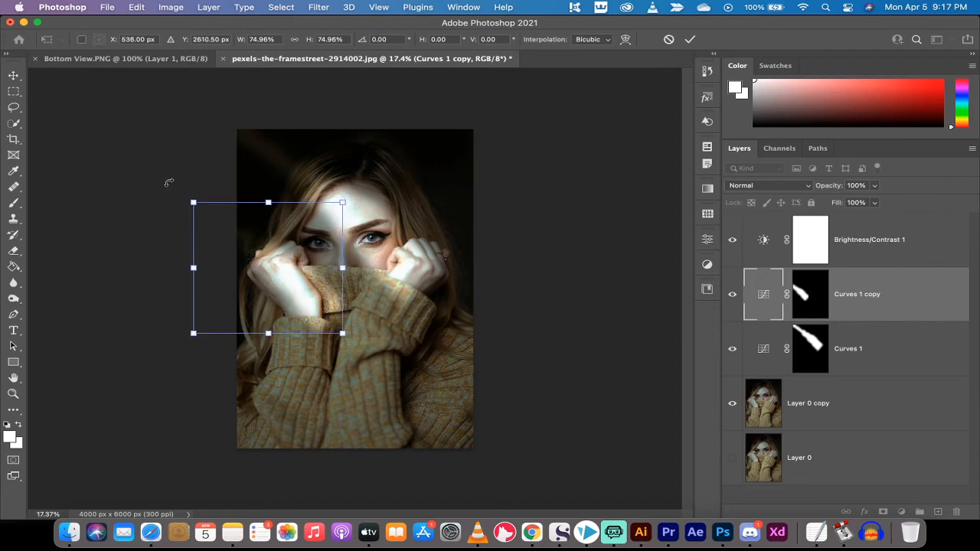
{"action": "left_click", "coordinate": [13, 75]}
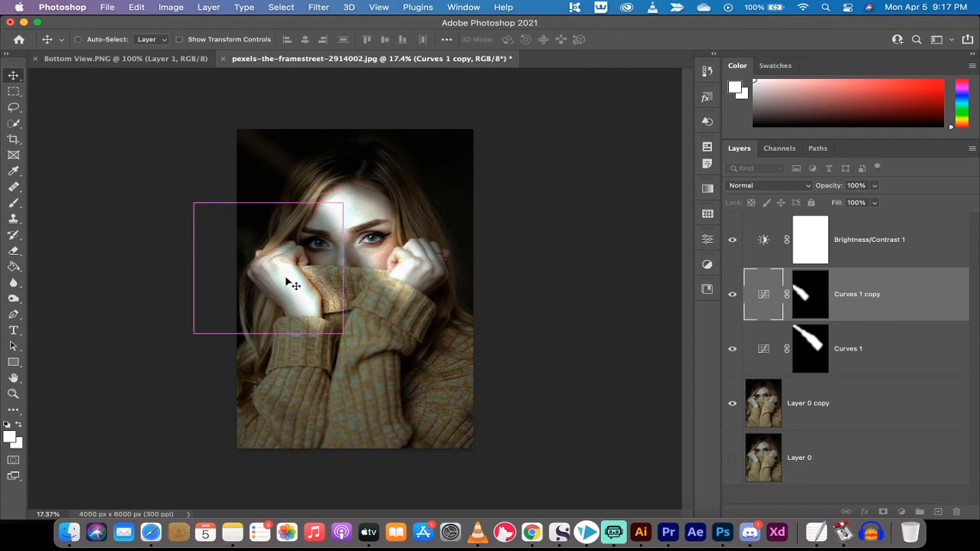
- Enlarge the Curves 1 copy light beam to about 123% width and 126% height, extending it down across the sweater sleeve
{"action": "key", "text": "super+t"}
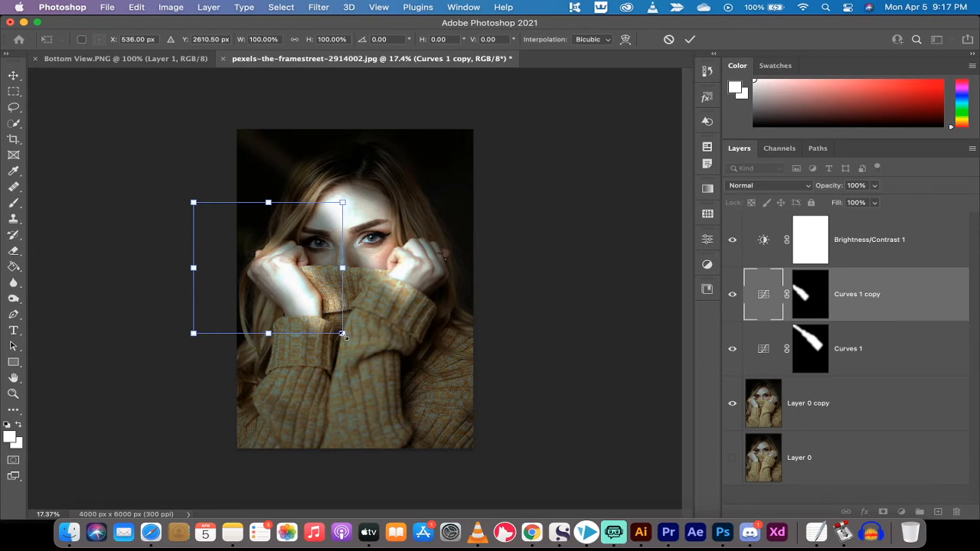
{"action": "left_click_drag", "start_coordinate": [342, 334], "coordinate": [378, 369]}
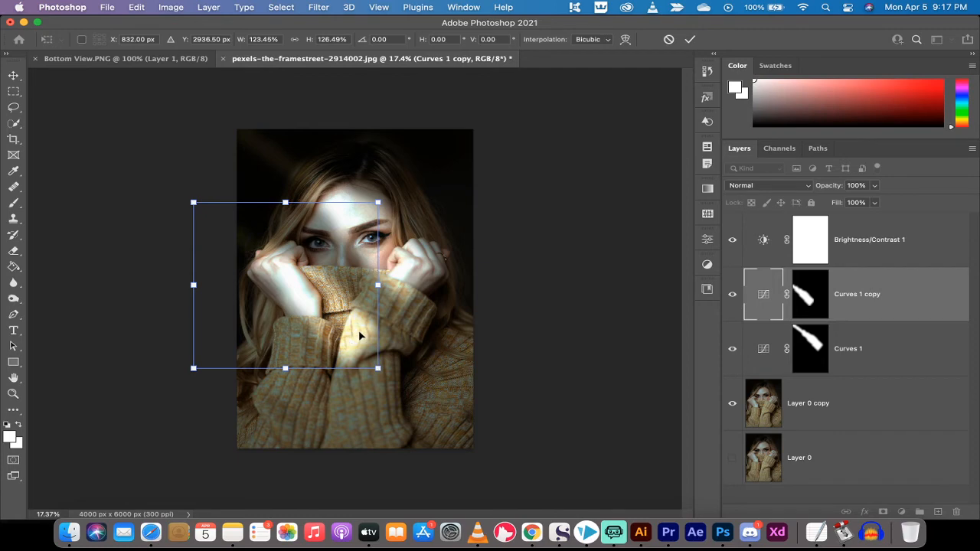
{"action": "left_click", "coordinate": [14, 76]}
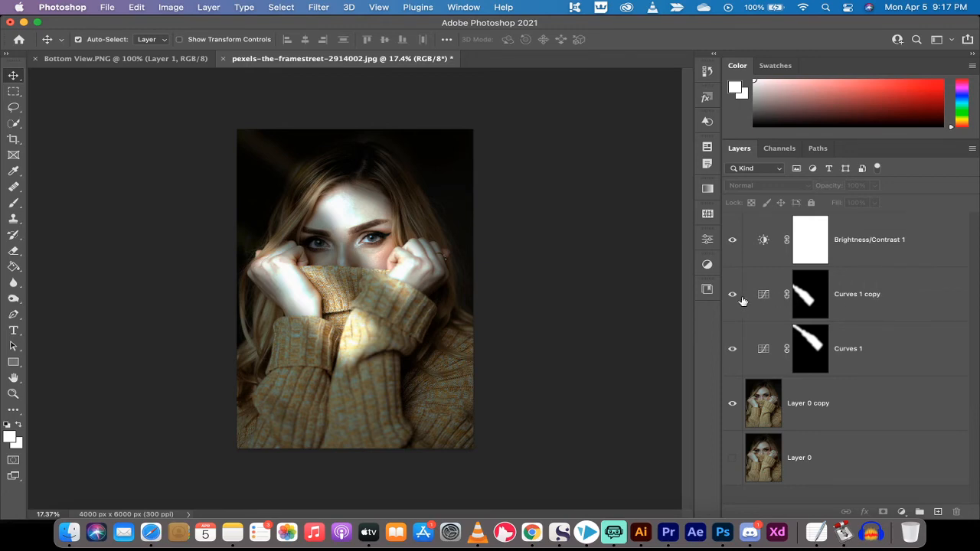
- Compare the portrait with and without the Brightness/Contrast 1 and Curves 1 copy layers by toggling their visibility
{"action": "left_click", "coordinate": [732, 240]}
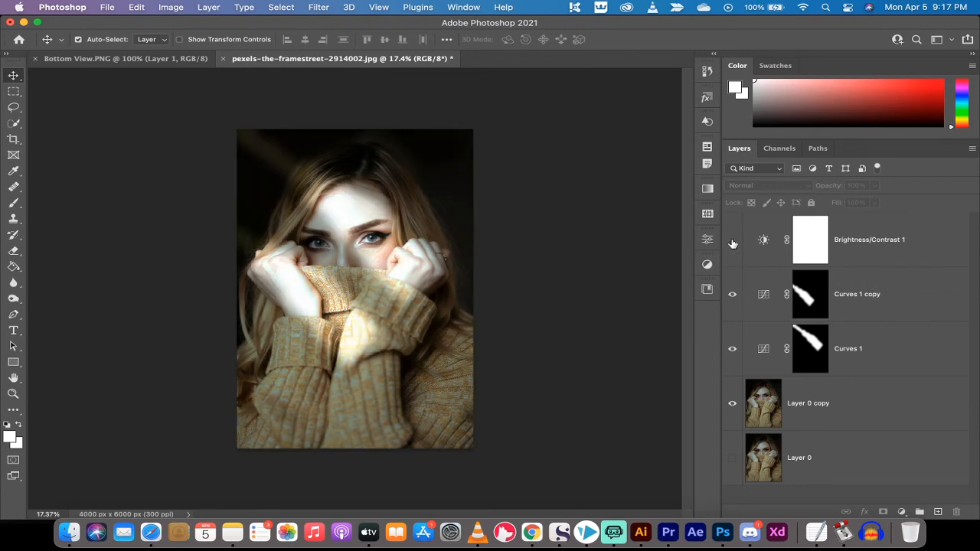
{"action": "left_click", "coordinate": [732, 240]}
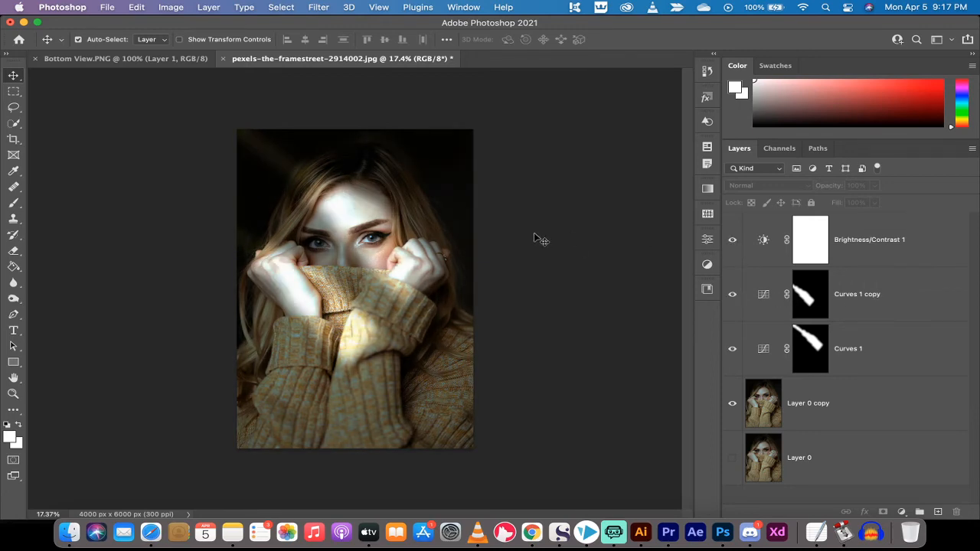
{"action": "left_click", "coordinate": [732, 294]}
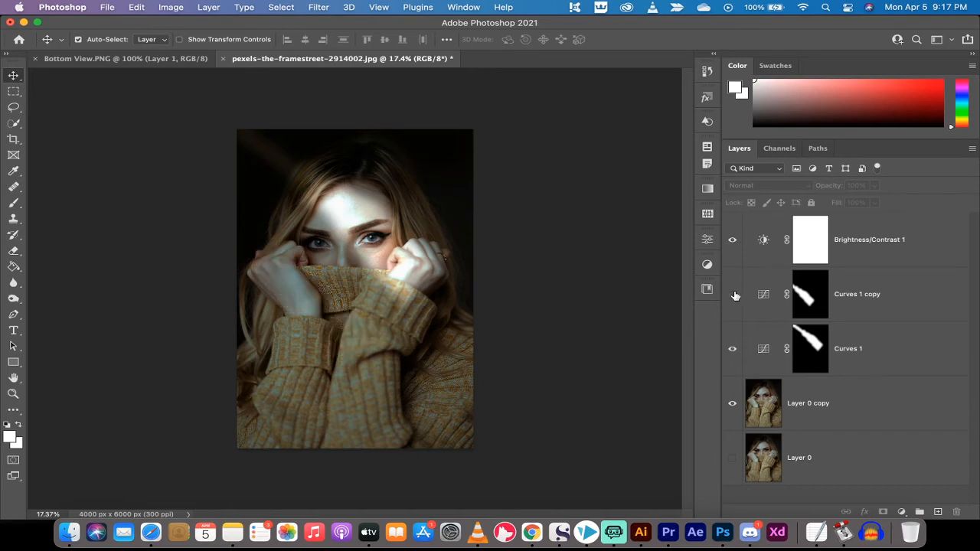
{"action": "left_click", "coordinate": [733, 294]}
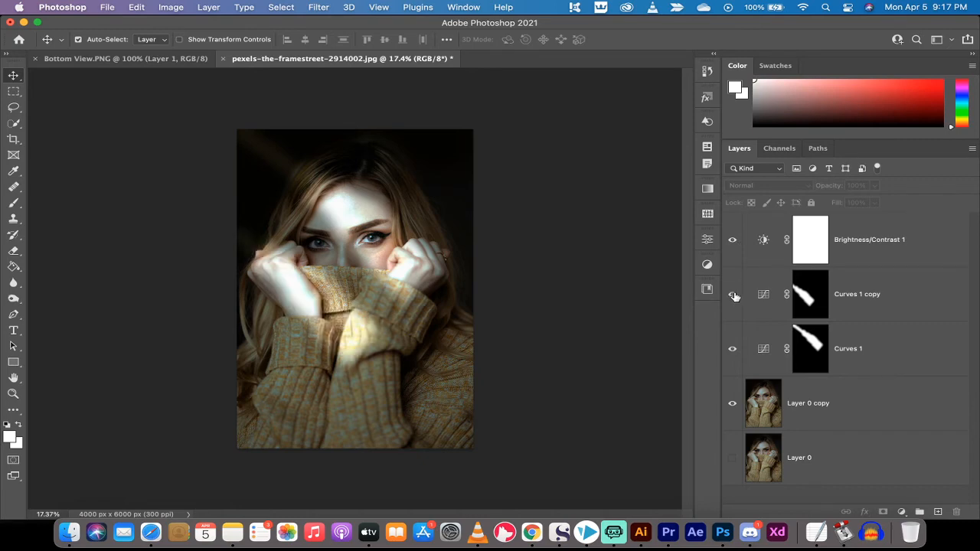
- Target the Curves 1 copy layer mask with the Brush tool and set the foreground color to near-black 0b0a0a
{"action": "left_click", "coordinate": [842, 303]}
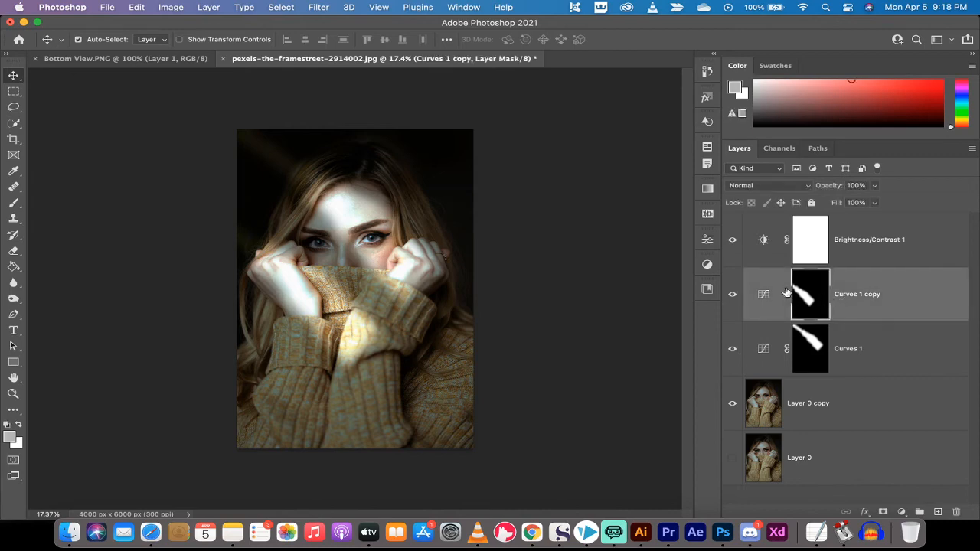
{"action": "left_click", "coordinate": [732, 295]}
{"action": "left_click", "coordinate": [732, 295]}
{"action": "left_click_drag", "start_coordinate": [13, 202], "coordinate": [46, 205]}
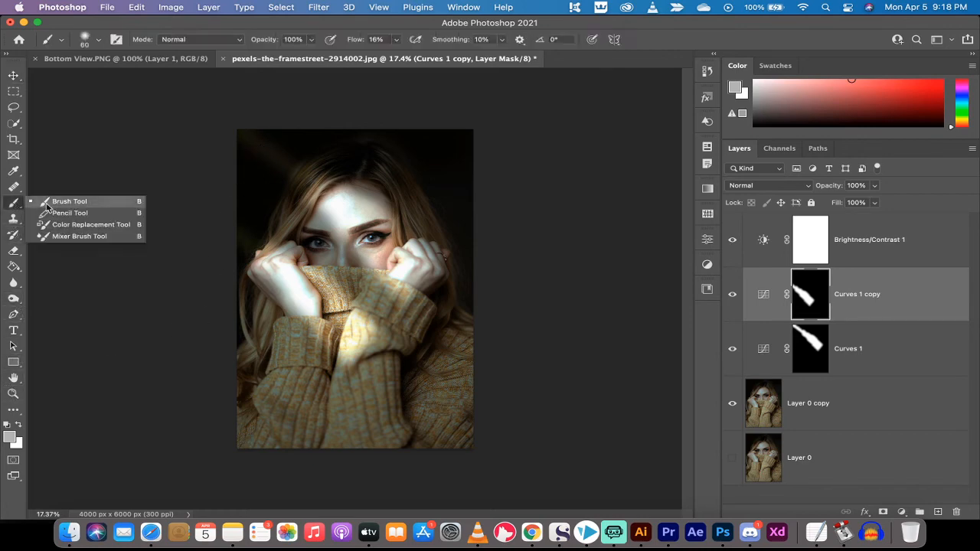
{"action": "left_click", "coordinate": [61, 202]}
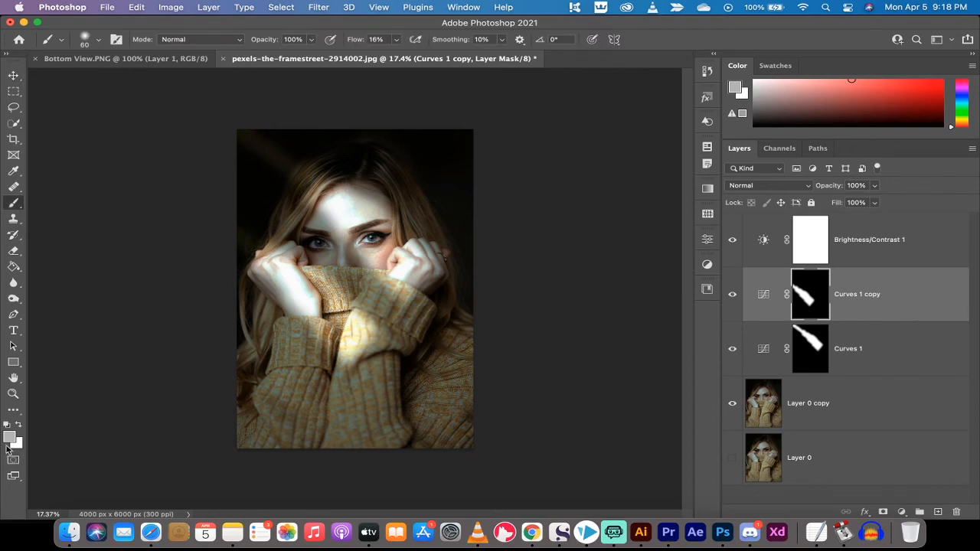
{"action": "left_click", "coordinate": [9, 438]}
{"action": "left_click", "coordinate": [449, 335]}
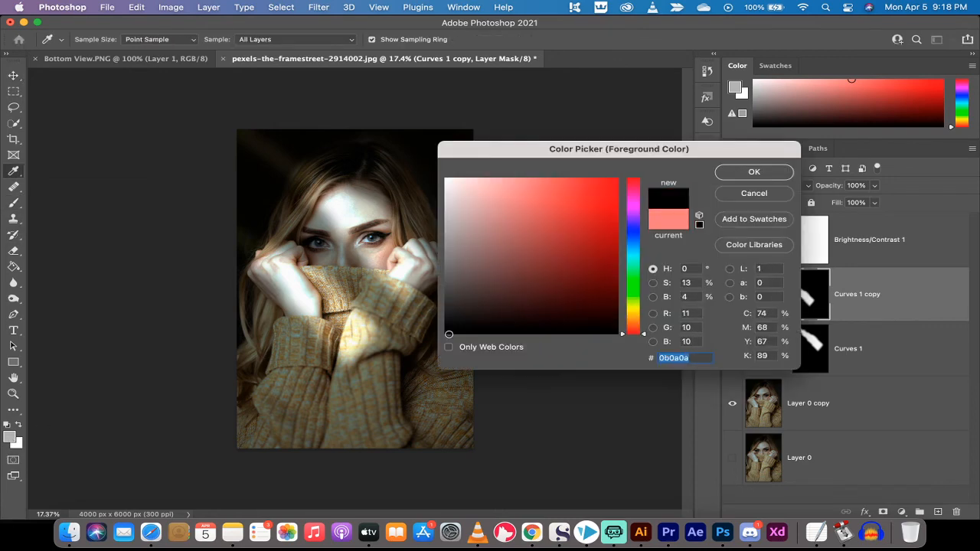
{"action": "left_click", "coordinate": [755, 172]}
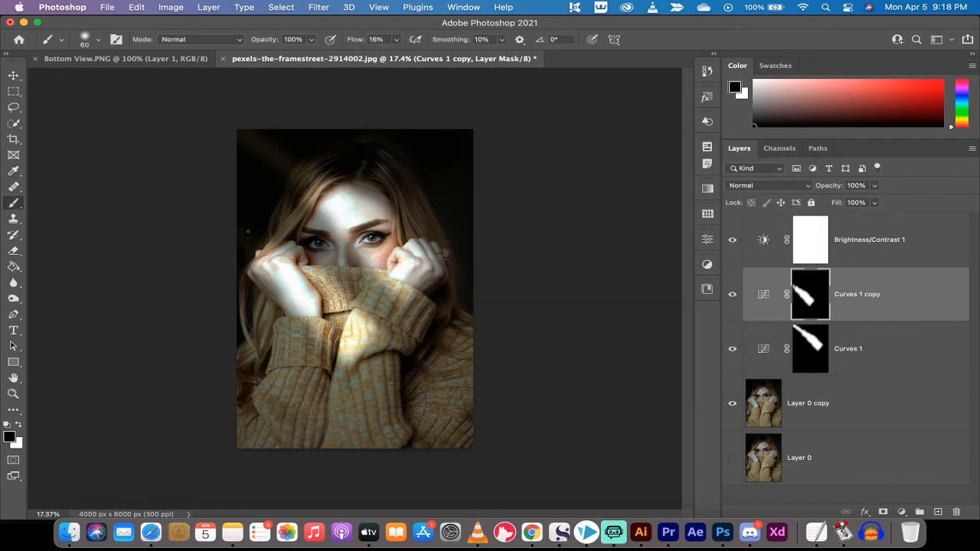
- Enlarge the brush to 250 and paint out the light spilling onto the dark background on the Curves 1 copy and Curves 1 masks
{"action": "key", "text": "bracketright"}
{"action": "key", "text": "bracketright"}
{"action": "key", "text": "bracketright"}
{"action": "left_click", "coordinate": [858, 353]}
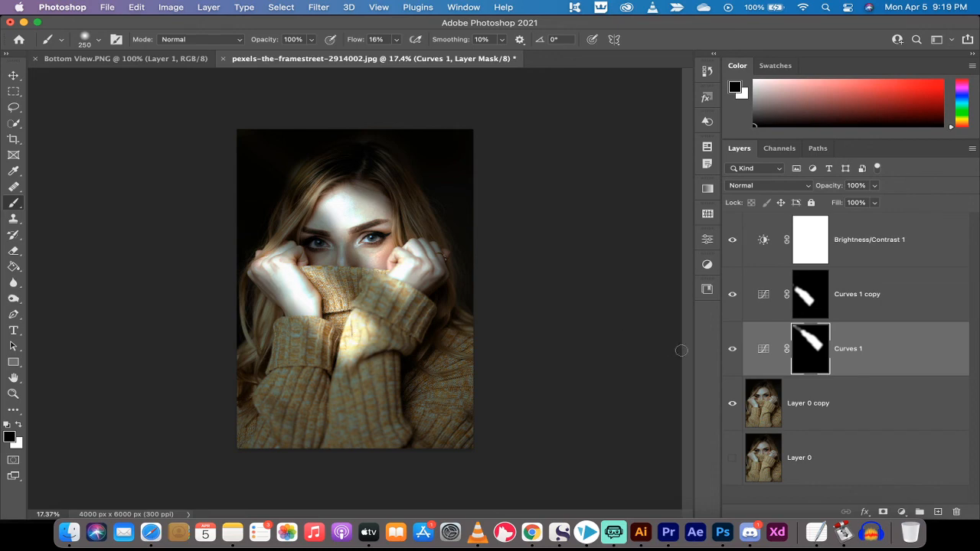
{"action": "left_click", "coordinate": [807, 492]}
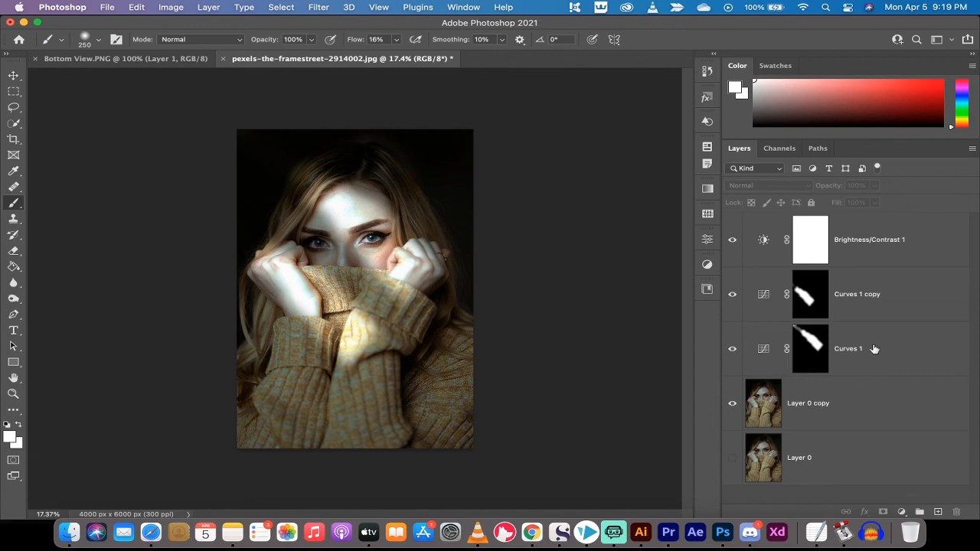
{"action": "left_click", "coordinate": [868, 302]}
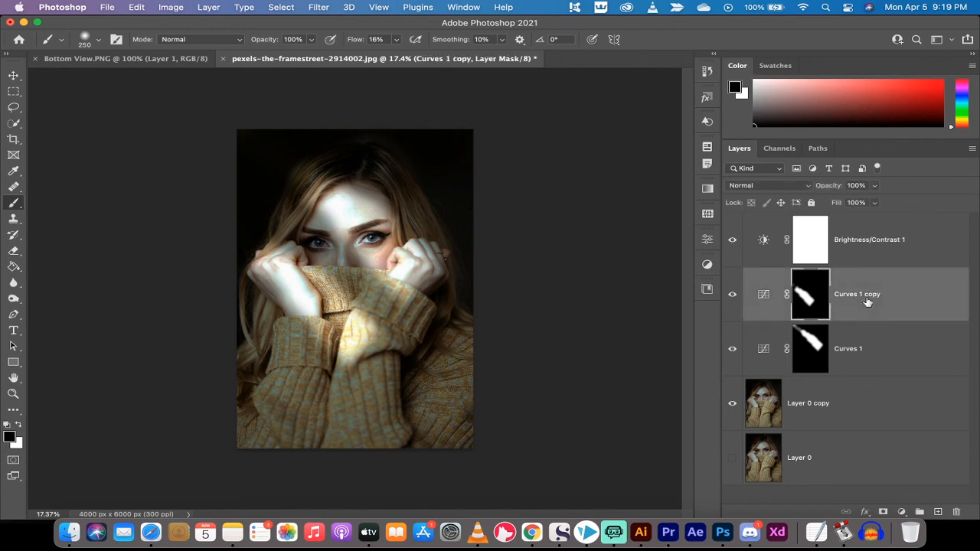
{"action": "left_click", "coordinate": [874, 246]}
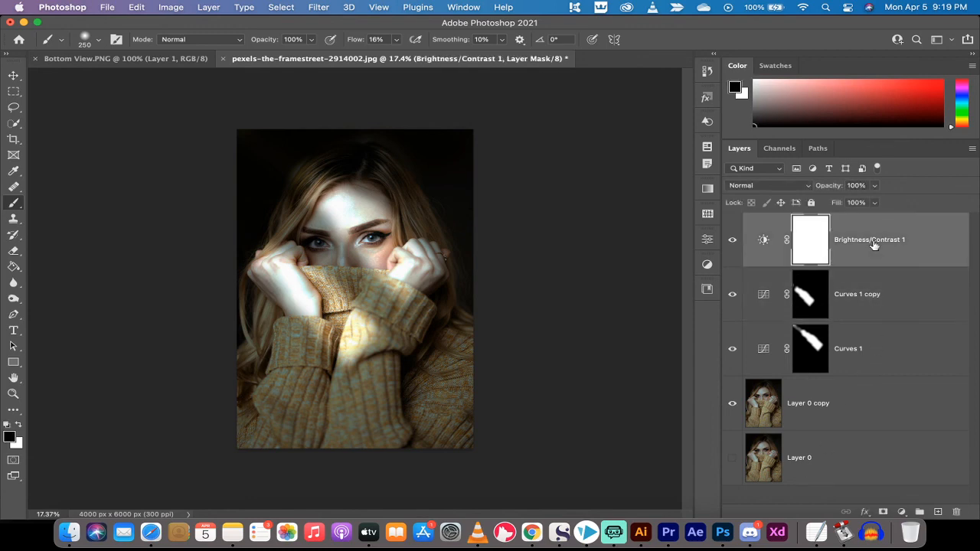
{"action": "left_click", "coordinate": [787, 496]}
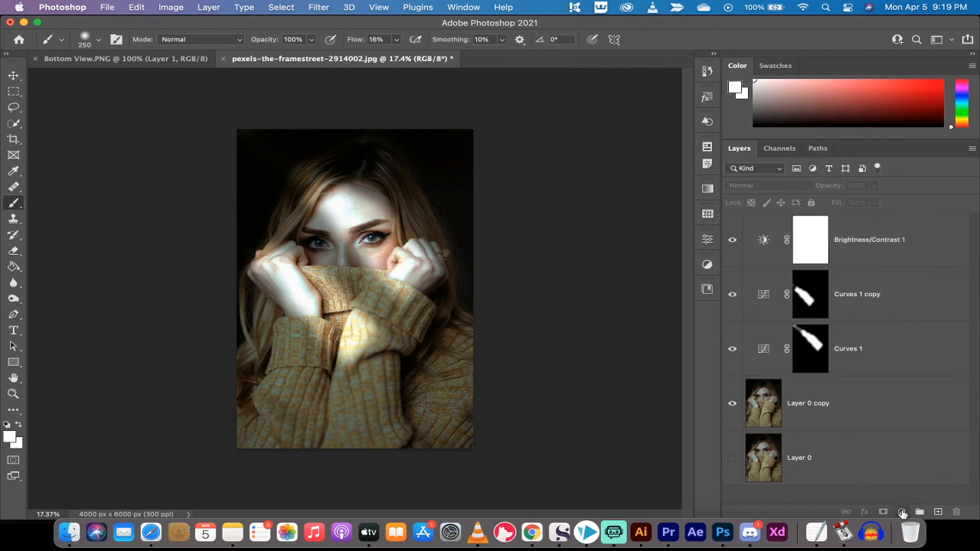
- Add a Color Balance adjustment layer above Brightness/Contrast 1 and shift its midtones slightly toward red
{"action": "left_click", "coordinate": [903, 512]}
{"action": "left_click", "coordinate": [901, 512]}
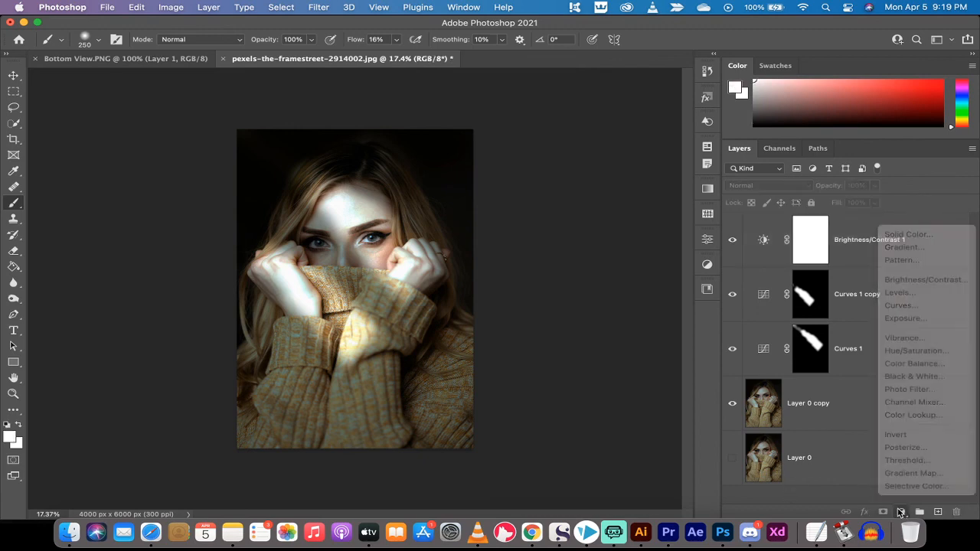
{"action": "left_click", "coordinate": [902, 514]}
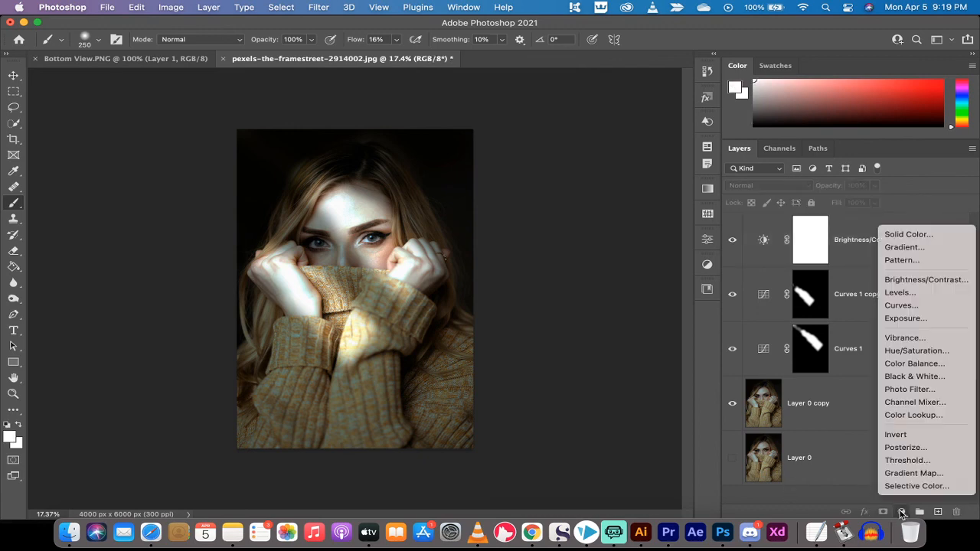
{"action": "left_click", "coordinate": [929, 364]}
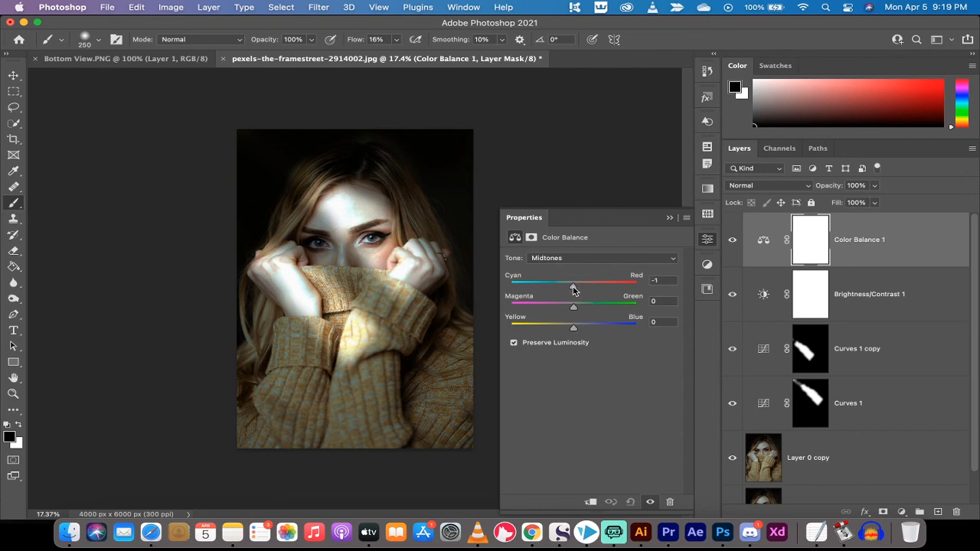
{"action": "left_click_drag", "start_coordinate": [574, 290], "coordinate": [582, 290]}
{"action": "mouse_move", "coordinate": [580, 287]}
{"action": "left_mouse_down"}
{"action": "mouse_move", "coordinate": [588, 290]}
{"action": "mouse_move", "coordinate": [580, 289]}
{"action": "left_mouse_up"}
{"action": "left_click", "coordinate": [669, 218]}
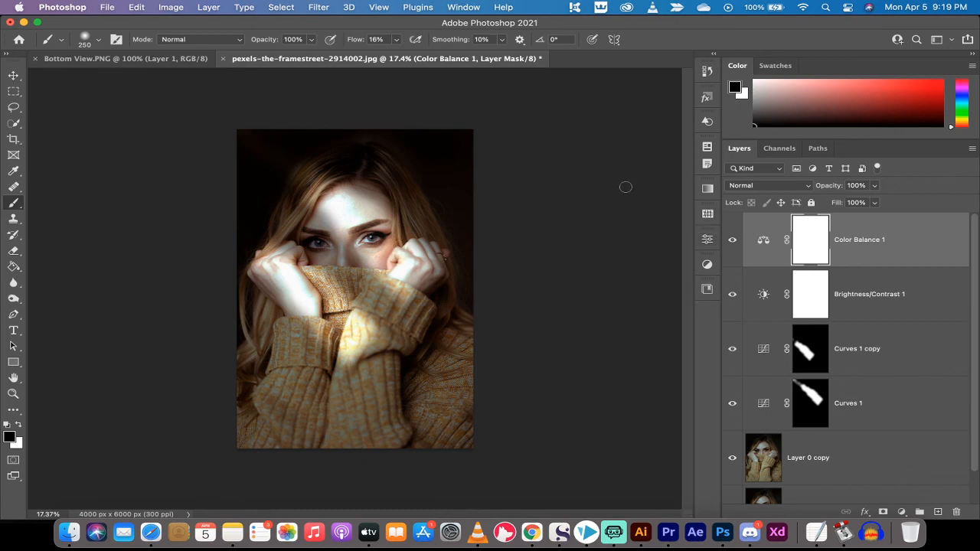